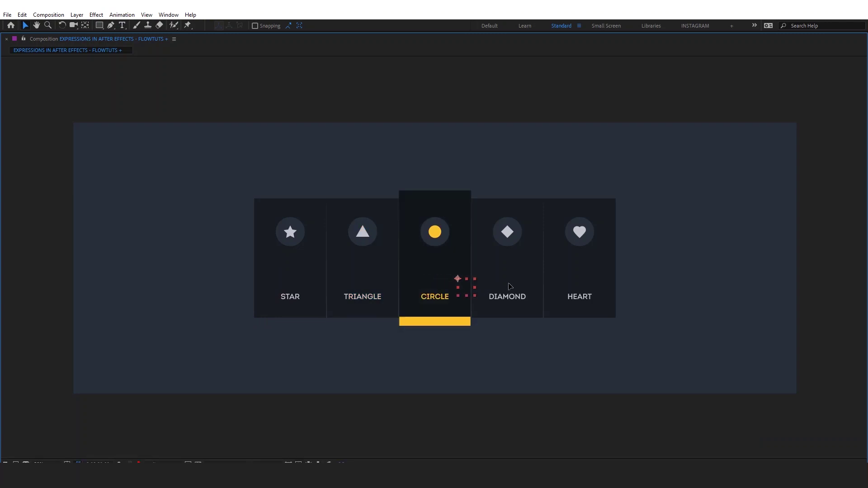
scroll(615, 292, "up", 2)
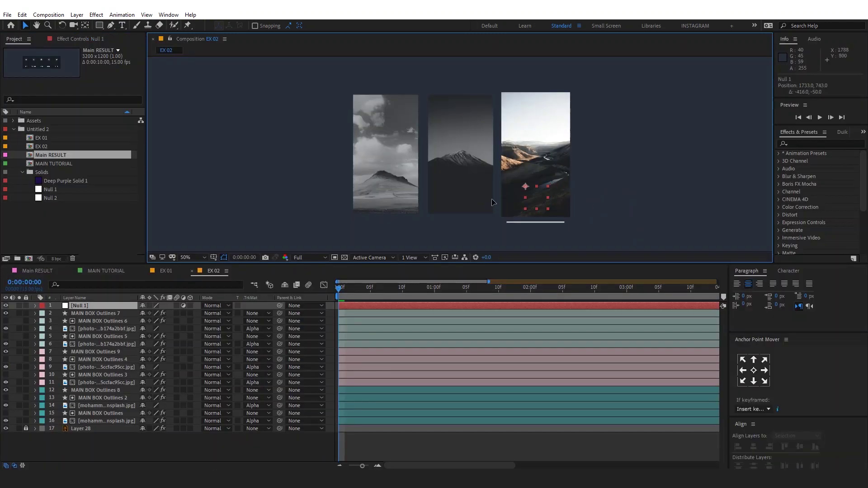
- Drag Null 1 back and forth across the photo cards to preview the colour reveal
left_click_drag(493, 202, 404, 203)
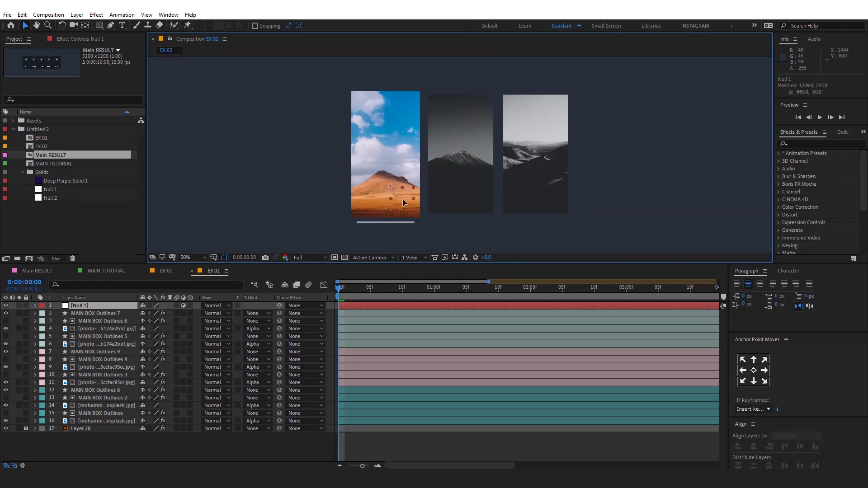
left_click_drag(403, 202, 541, 206)
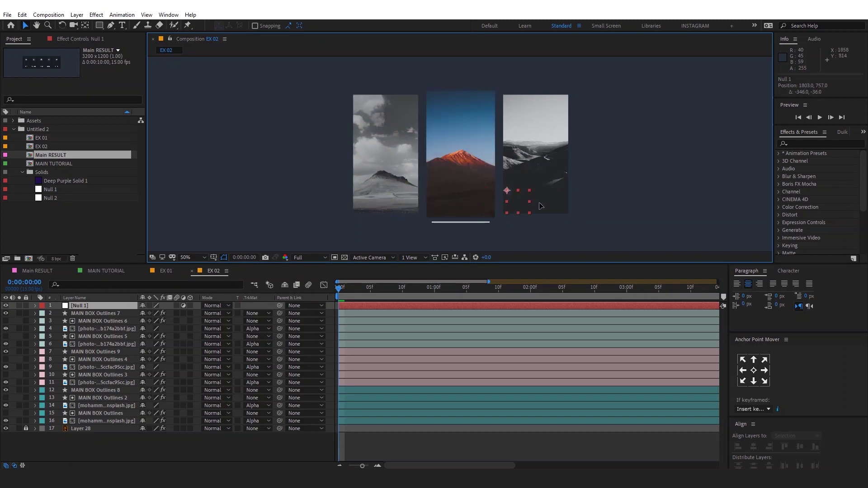
left_click_drag(541, 205, 391, 211)
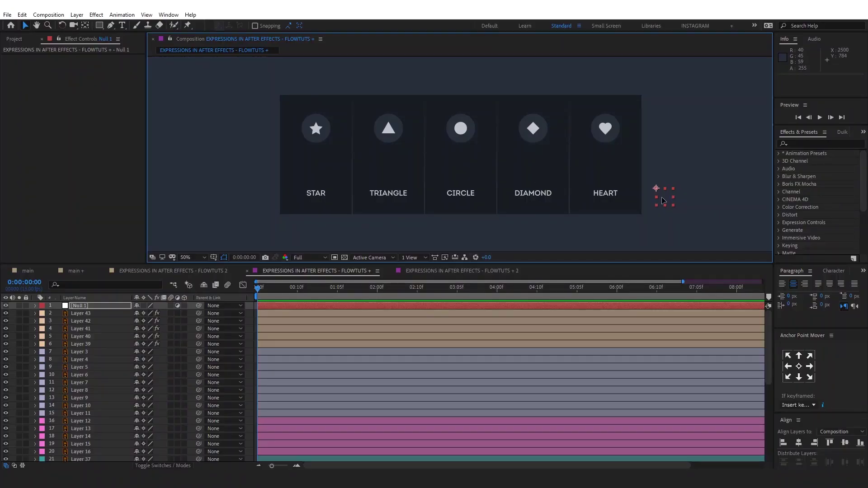
- Move the null over the DIAMOND card in the five-card composition
mouse_move(640, 202)
left_mouse_down()
mouse_move(356, 181)
mouse_move(603, 182)
mouse_move(640, 192)
left_mouse_up()
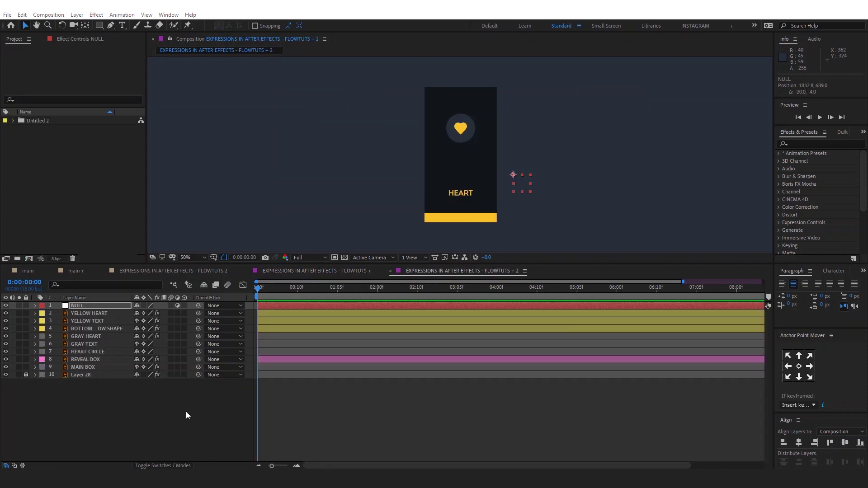
- Hide and re-show the yellow heart, text and bar layers to see what they contribute
left_click(186, 412)
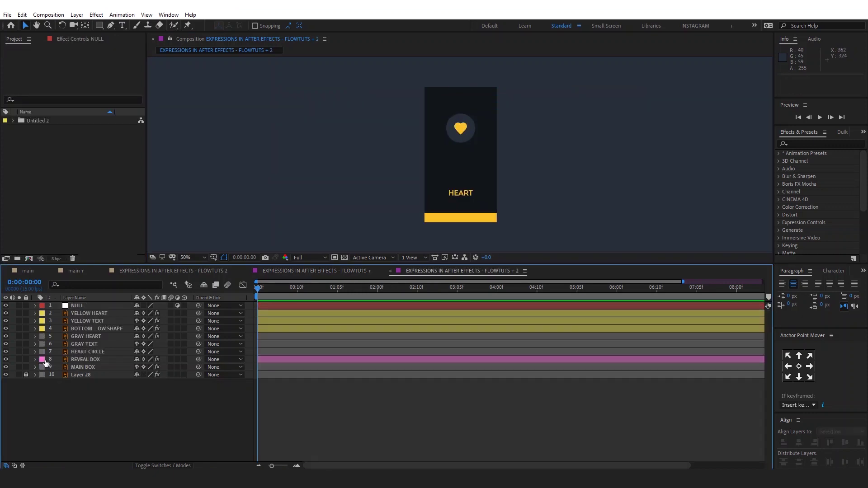
left_click(82, 313)
left_click(78, 329, "shift")
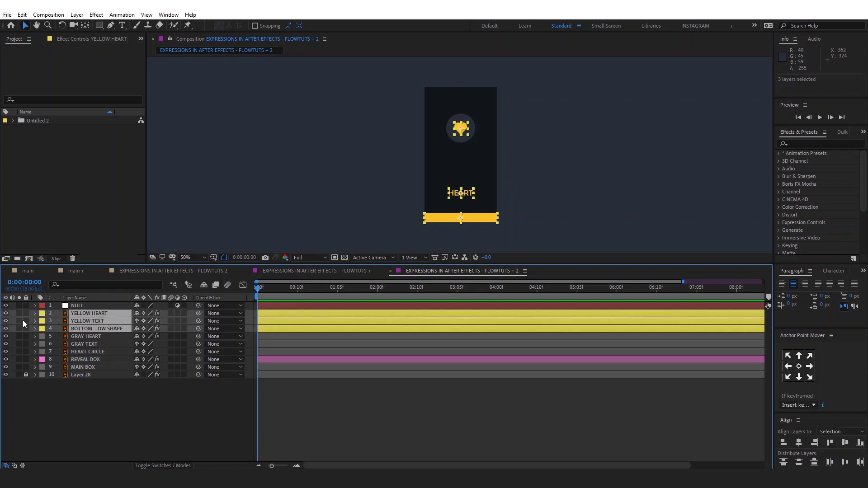
left_click(5, 313)
left_click(56, 402)
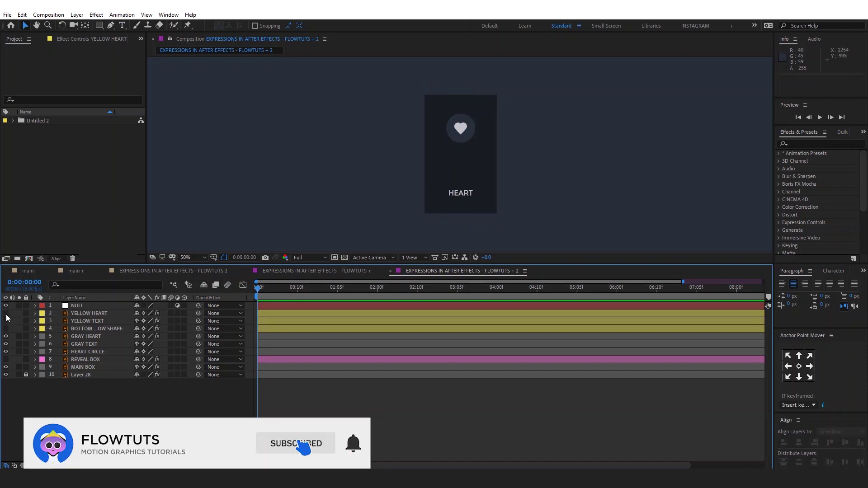
left_click_drag(9, 314, 9, 330)
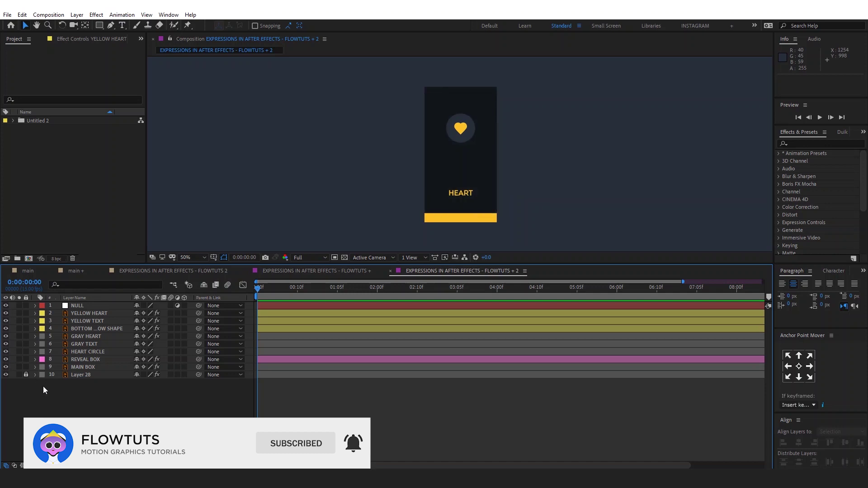
- Solo REVEAL BOX and Layer 28 so only the dark box shows, with REVEAL BOX selected
left_click(85, 360)
left_click_drag(18, 360, 18, 375)
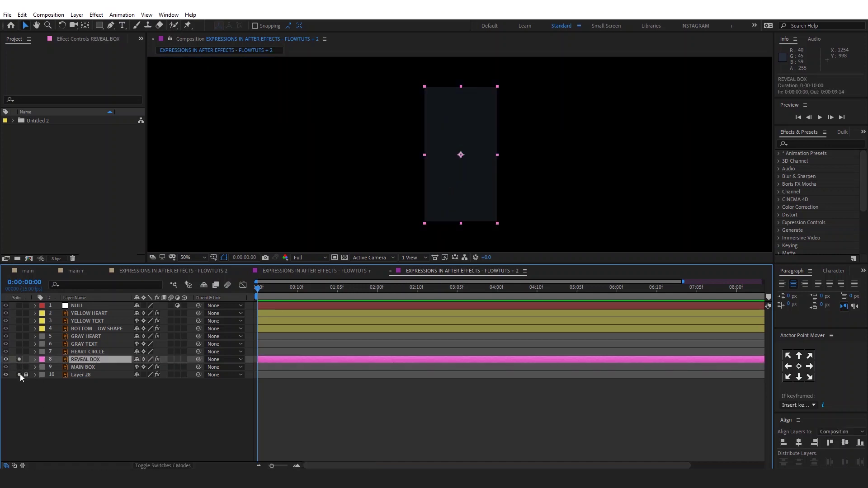
left_click(183, 453)
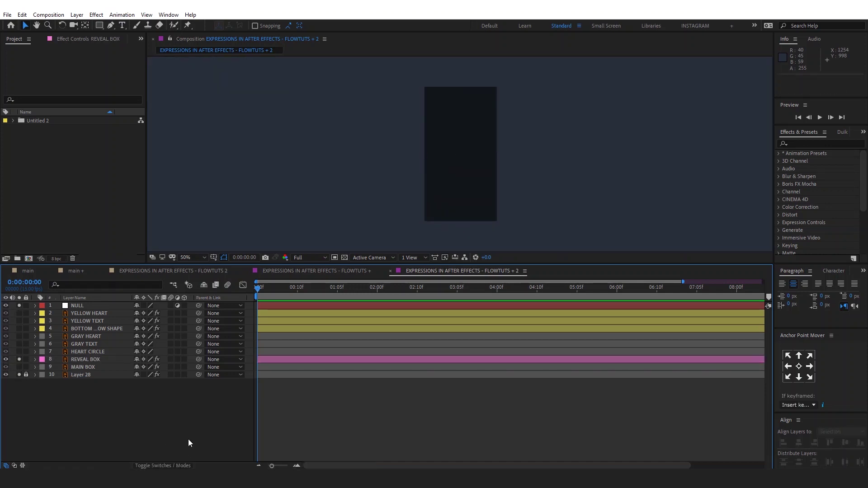
left_click(89, 360)
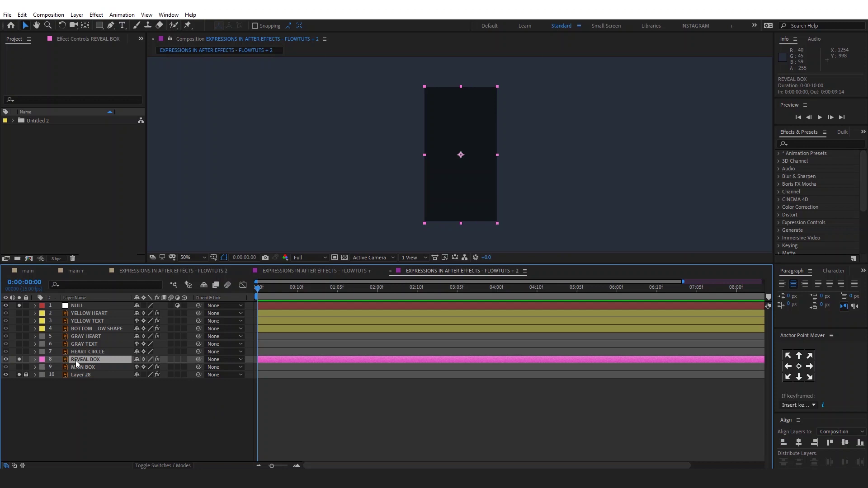
- Add a default transform.opacity expression to the REVEAL BOX Opacity property
key("t")
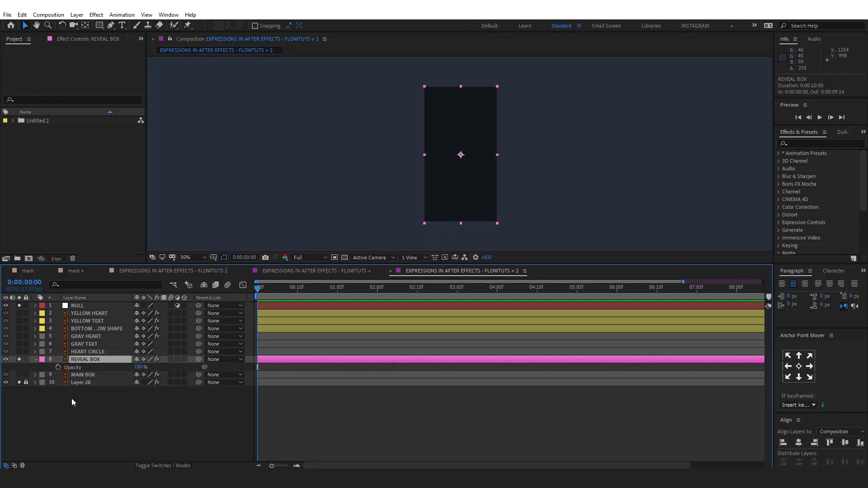
left_click(71, 399)
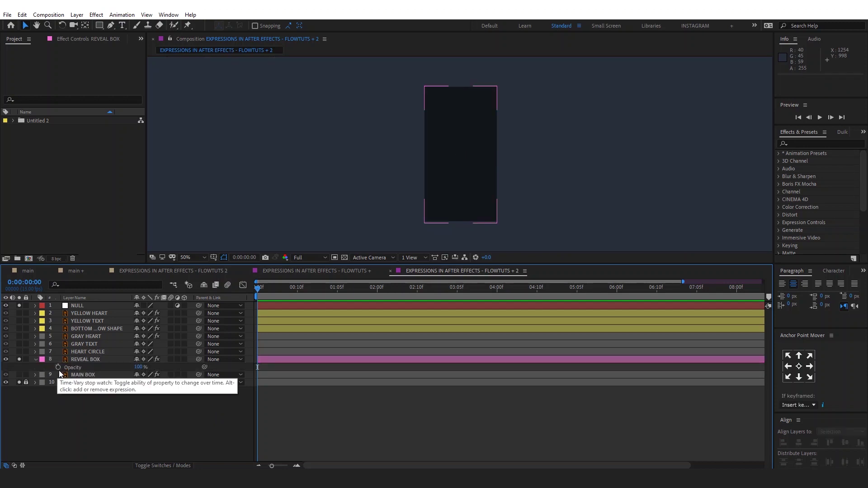
left_click(58, 369, "alt")
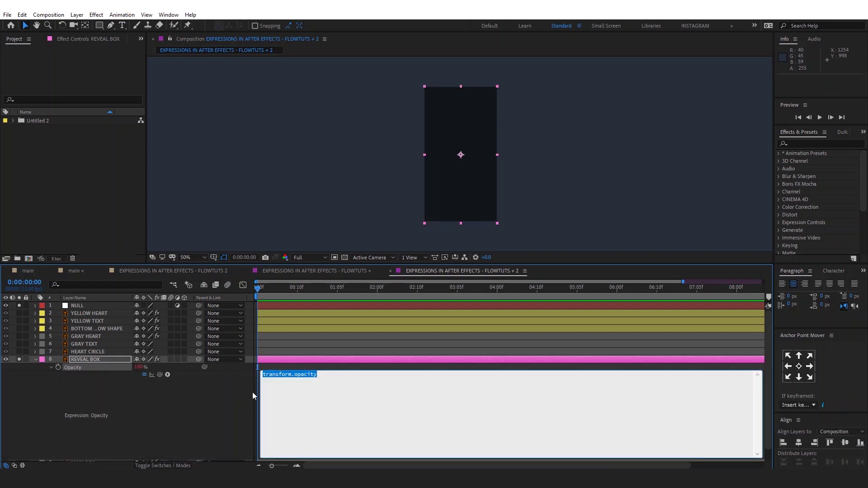
left_click(252, 392)
left_click(286, 376)
left_click(84, 306)
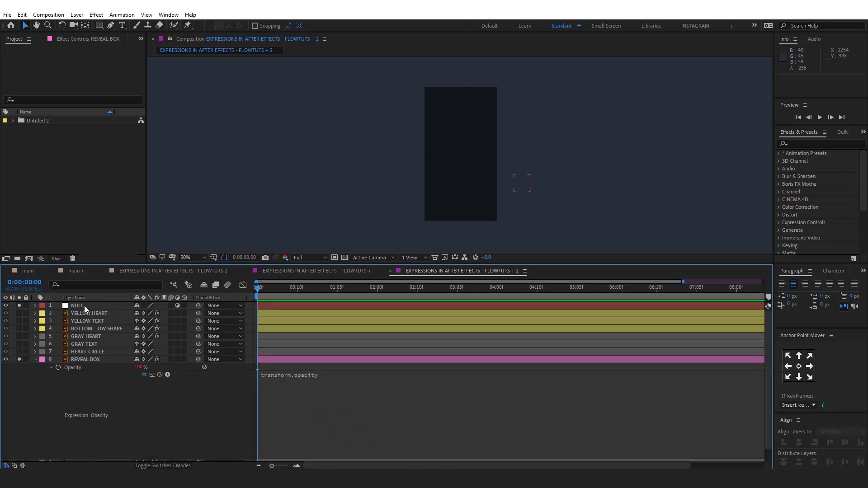
- Set p to the NULL layer's transform.position in the REVEAL BOX opacity expression
key("p")
left_click(300, 382)
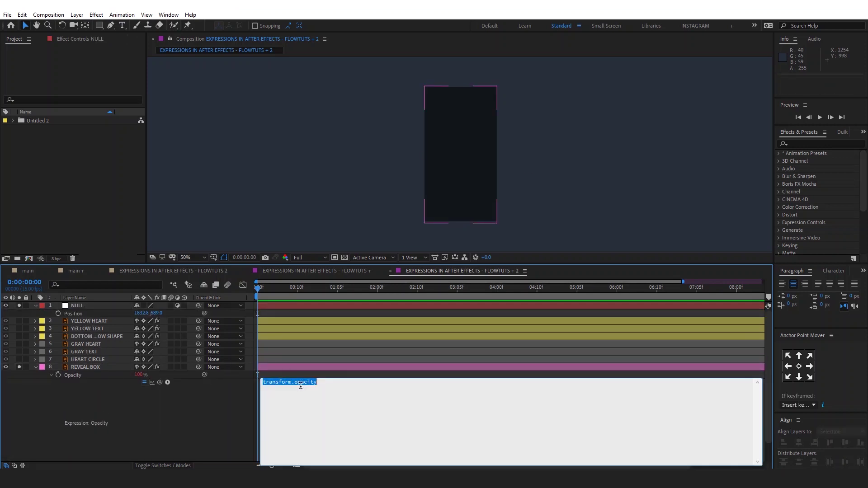
type("p =")
left_click_drag(160, 382, 82, 314)
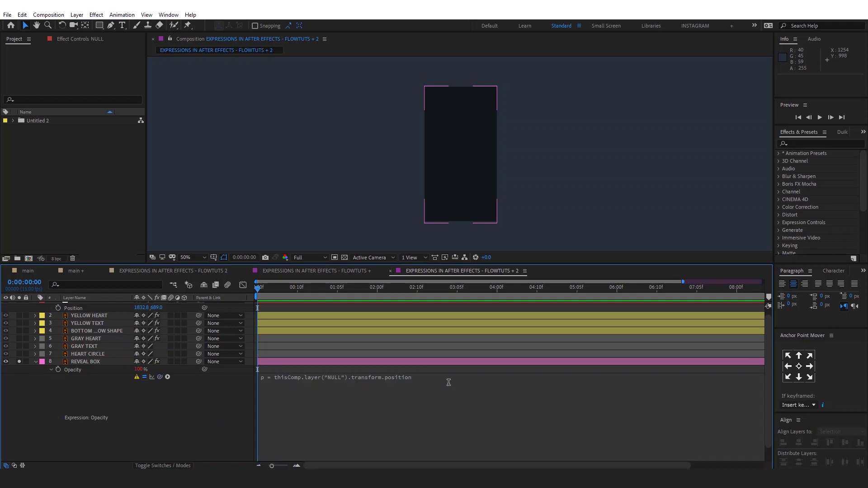
left_click(448, 382)
key("End")
key("Return")
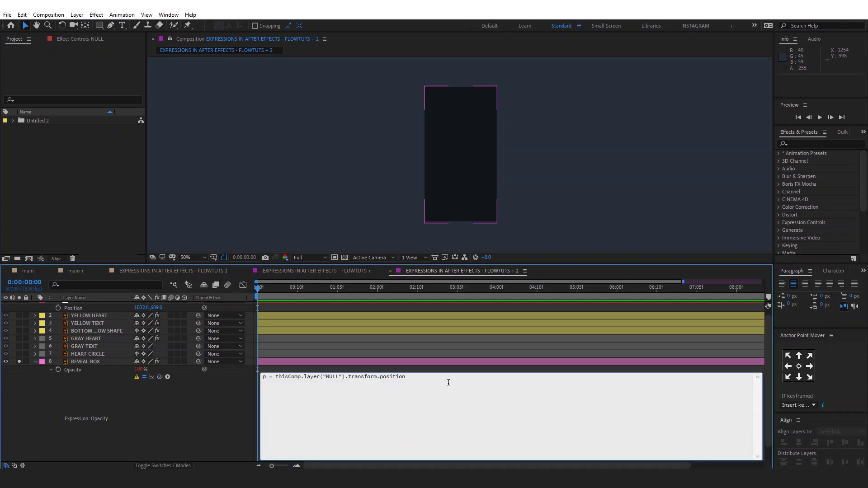
type("s =")
- Set s to thisLayer by pick-whipping to the REVEAL BOX layer
left_click_drag(145, 377, 85, 361)
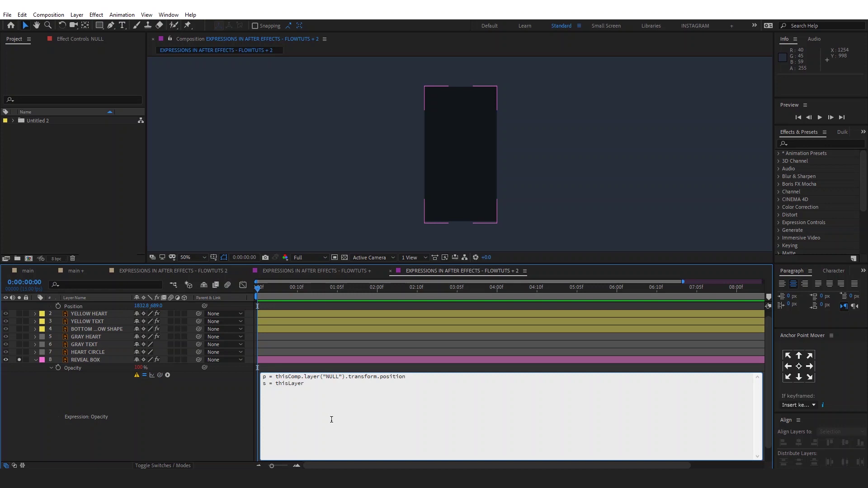
key("Return")
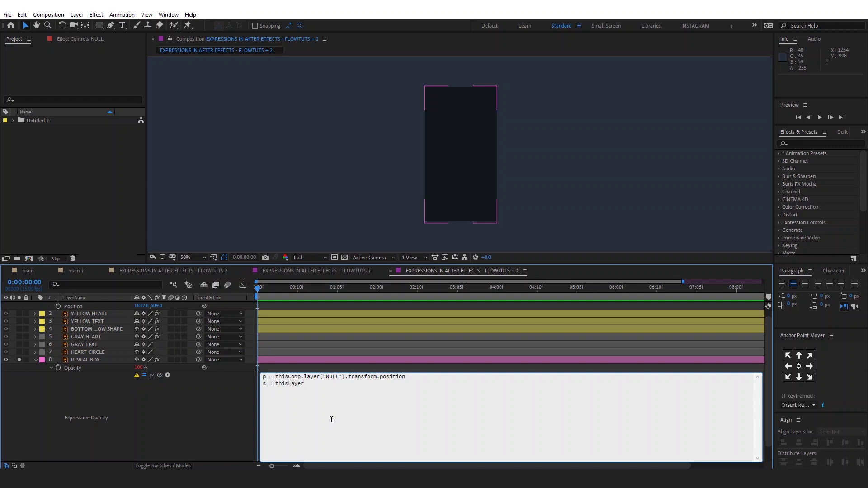
type("s")
type("ampleIm")
type("age(")
type("p")
type(",")
type("[.")
type("1,.")
type("1")
type("]")
type("a =")
type("linear")
type("(")
type("1,0,100")
- Place the cursor in the linear(a,0,1,0,100) line and highlight its end
left_click(297, 405)
left_click_drag(310, 404, 326, 403)
- Commit the sampleImage expression, test by moving the NULL, then reopen it for editing
left_click(228, 405)
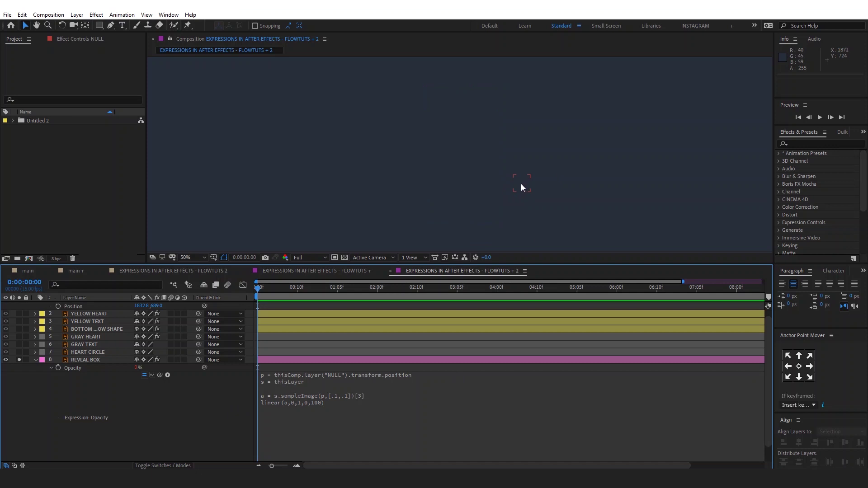
mouse_move(521, 184)
left_mouse_down()
mouse_move(483, 175)
mouse_move(526, 203)
left_mouse_up()
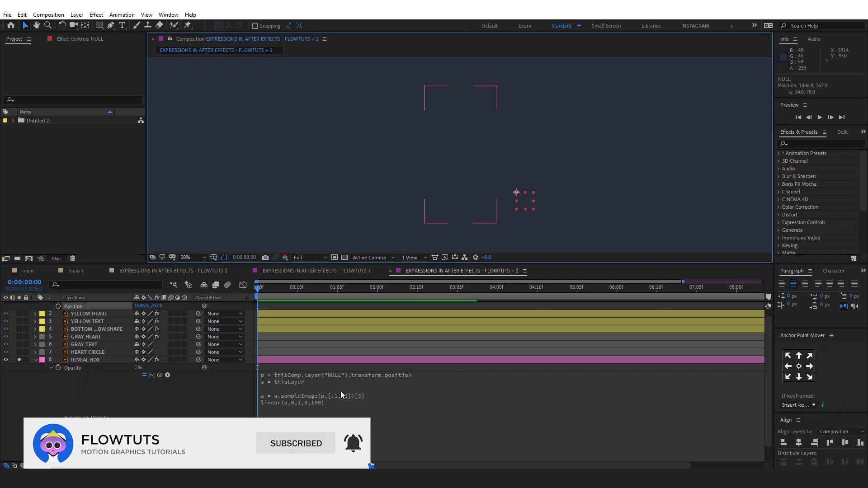
left_click(334, 396)
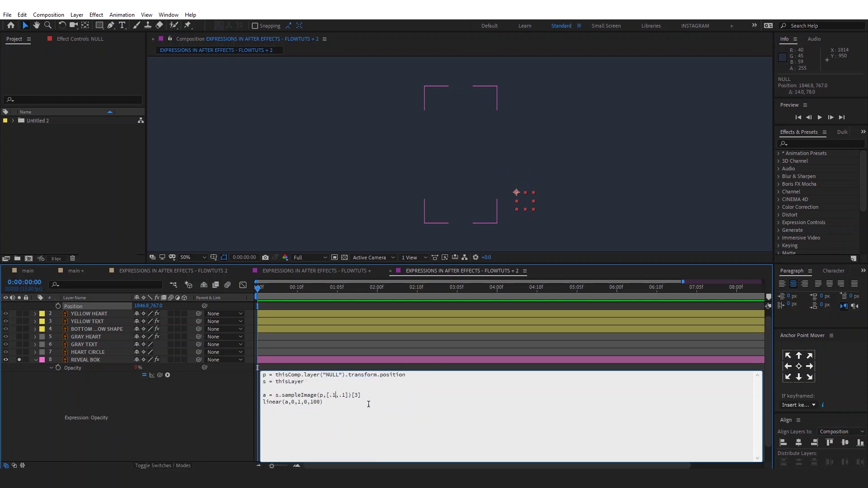
- Change the sampleImage radius to [5,5] and move the NULL onto the box to reveal it
key("BackSpace")
key("BackSpace")
type("5")
key("Delete")
key("Delete")
type("5")
left_click(242, 396)
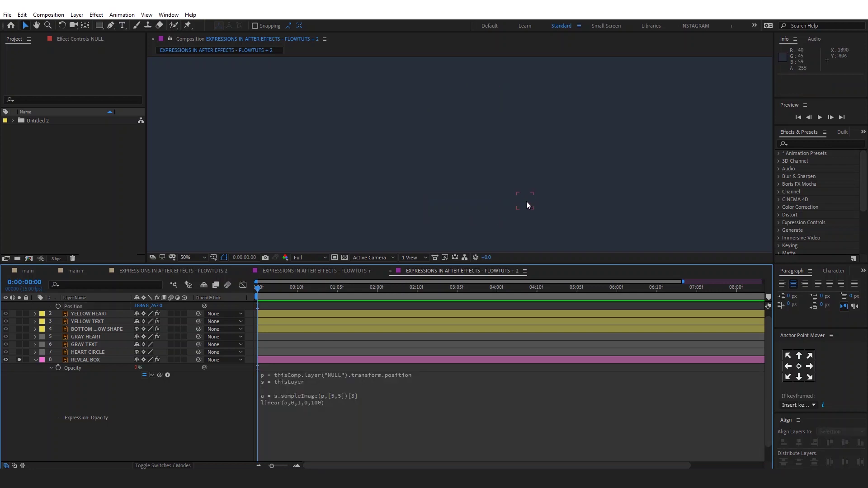
left_click_drag(526, 202, 504, 202)
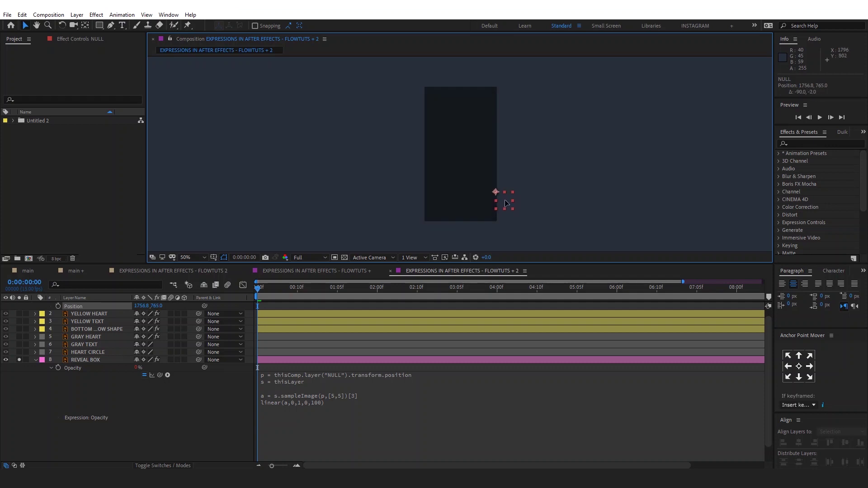
- Restore the sampleImage radius to [.1,.1] and confirm the box hides when the null moves off
left_click(338, 394)
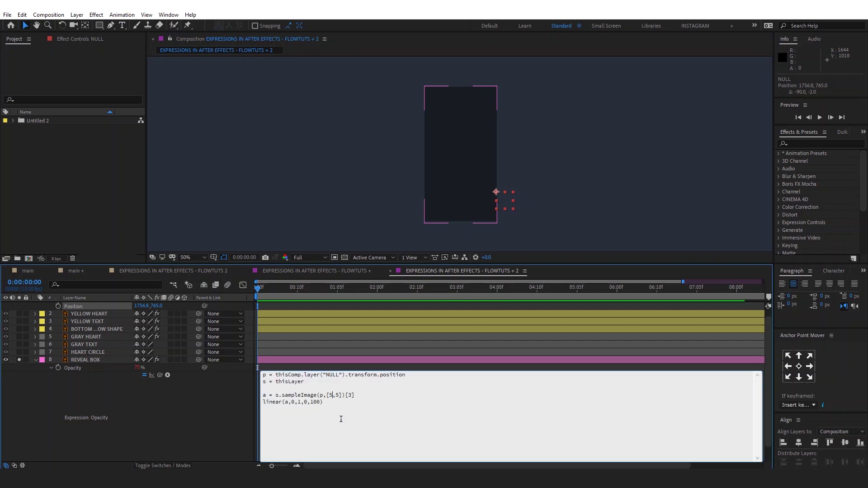
key("BackSpace")
type(".1")
key("Delete")
type(".1")
left_click(180, 422)
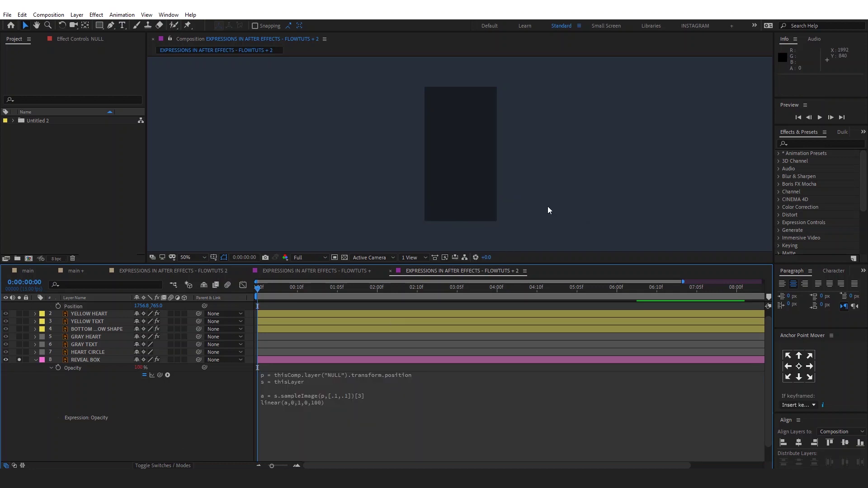
left_click_drag(499, 195, 525, 203)
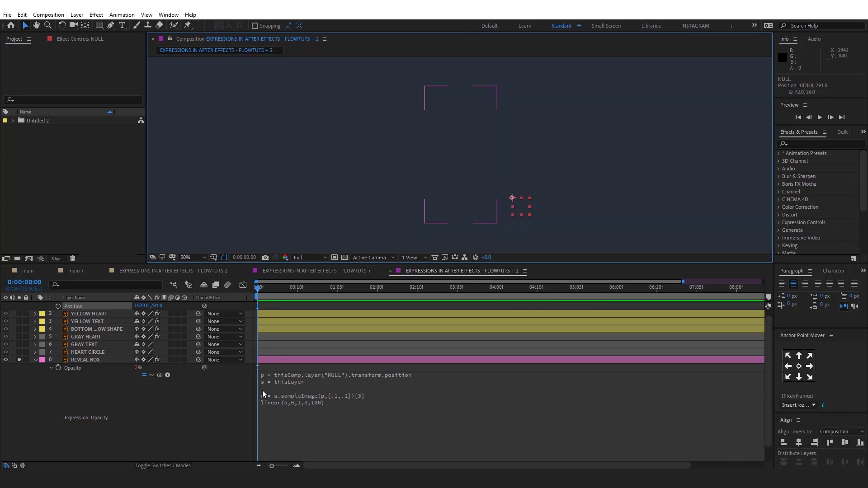
left_click(33, 360)
- Unsolo the layers and reveal Opacity for the yellow heart, text, bar and REVEAL BOX
left_click(19, 368)
left_click(19, 383)
left_click(19, 306)
left_click(86, 321)
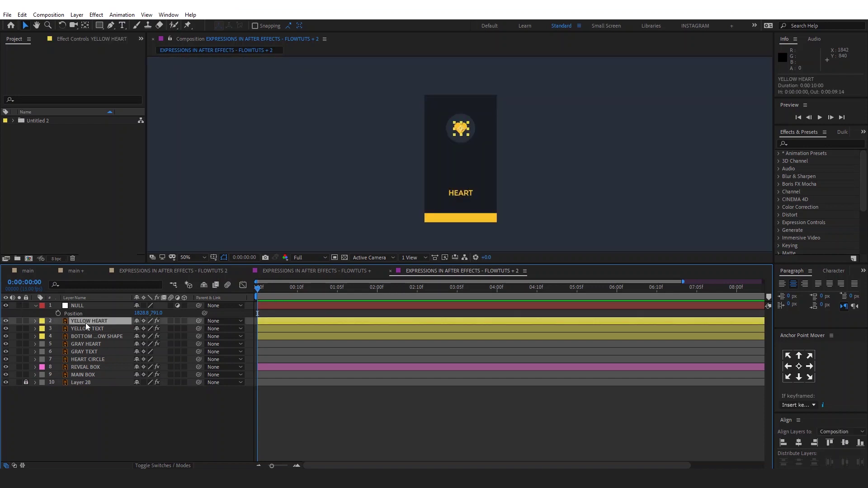
left_click(94, 337, "ctrl")
left_click(86, 329, "ctrl")
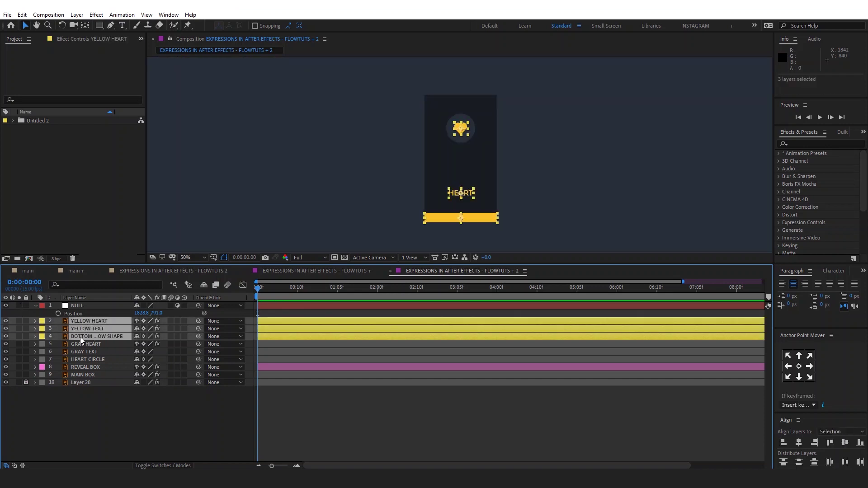
left_click(83, 368, "ctrl")
key("t")
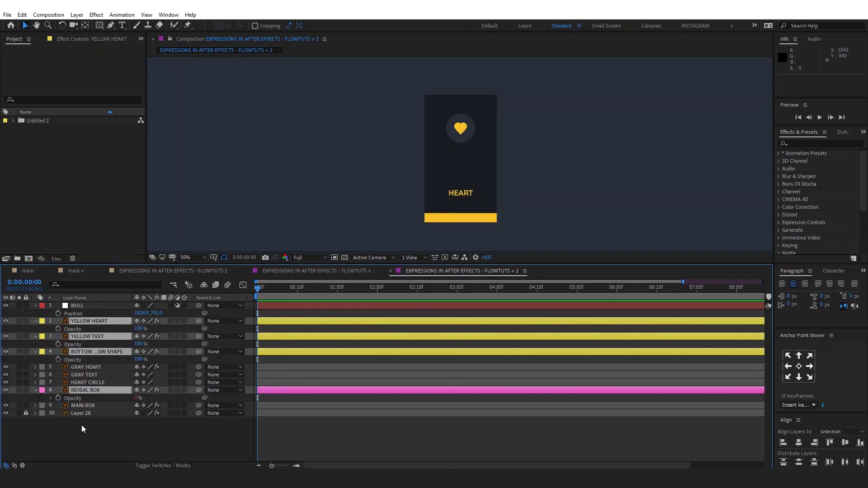
left_click(87, 430)
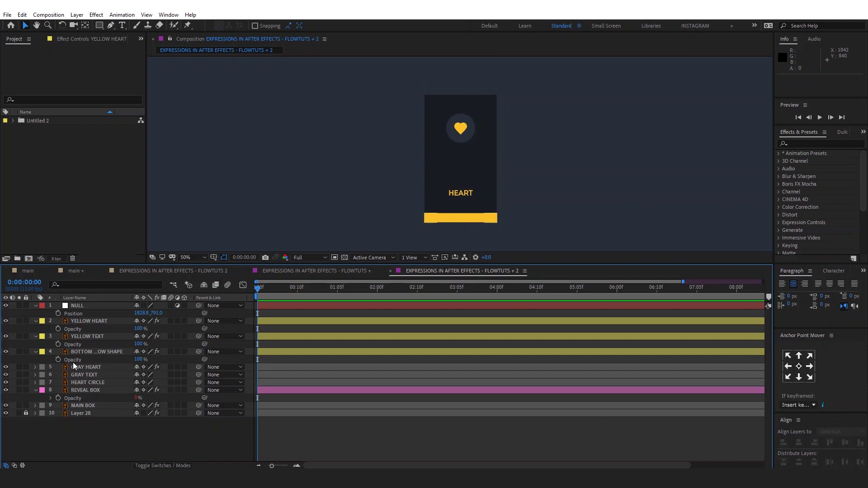
left_click(85, 390)
left_click(80, 434)
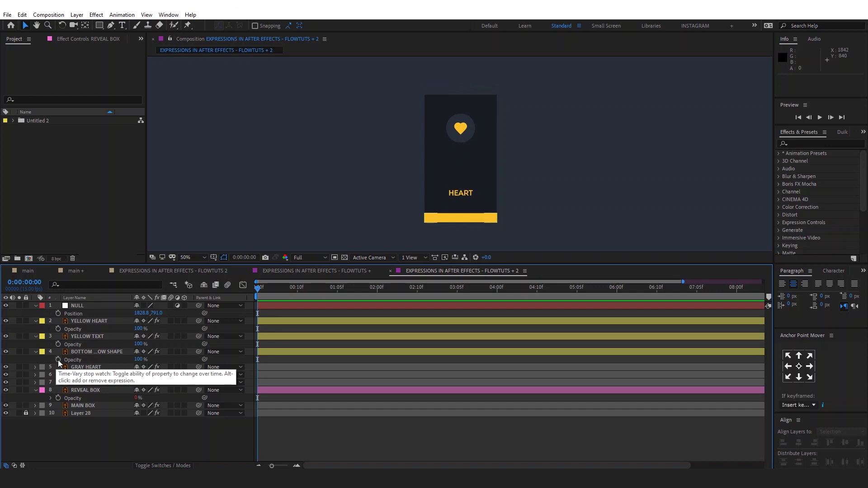
- Pick-whip the yellow bar, text and heart opacities to REVEAL BOX Opacity and test with the null
left_click(58, 362, "alt")
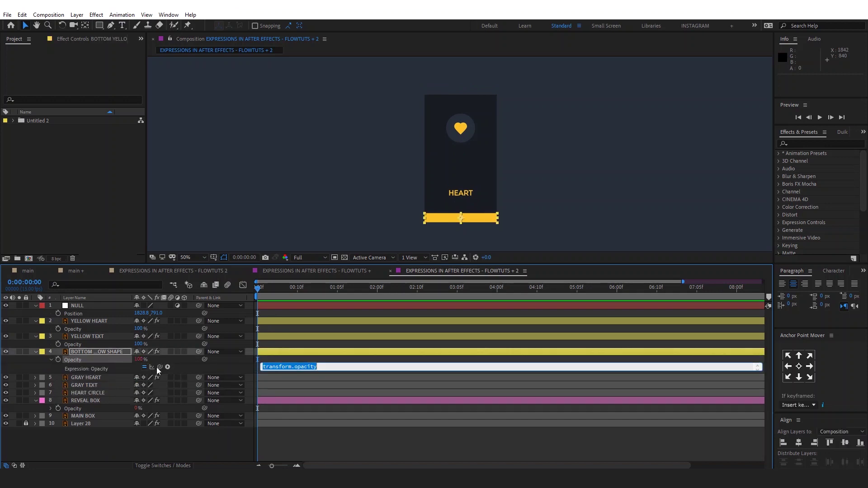
left_click_drag(160, 368, 97, 414)
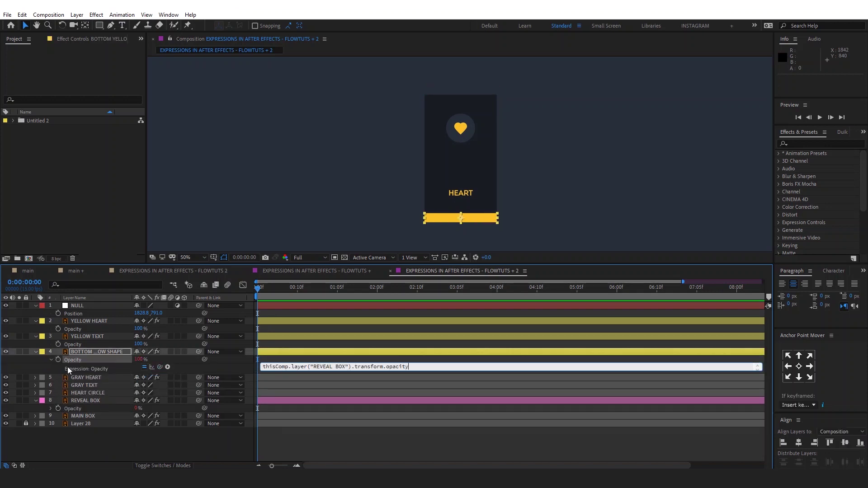
left_click(82, 337)
left_click(58, 344, "alt")
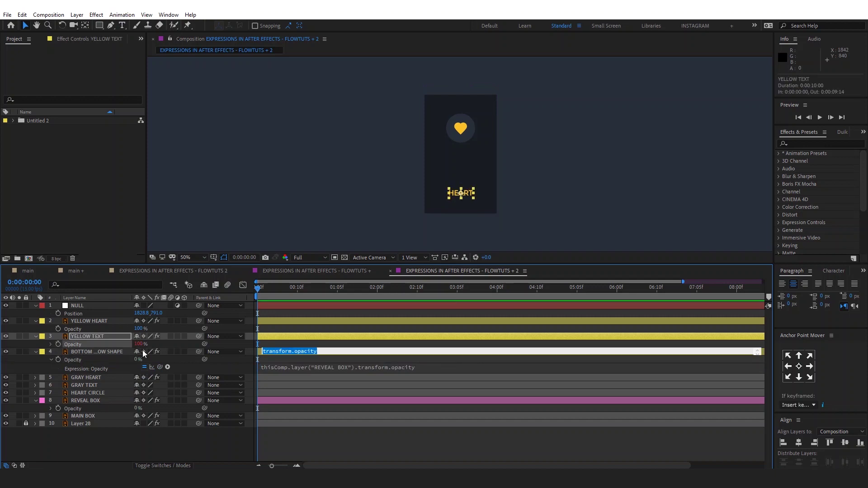
left_click_drag(159, 351, 78, 421)
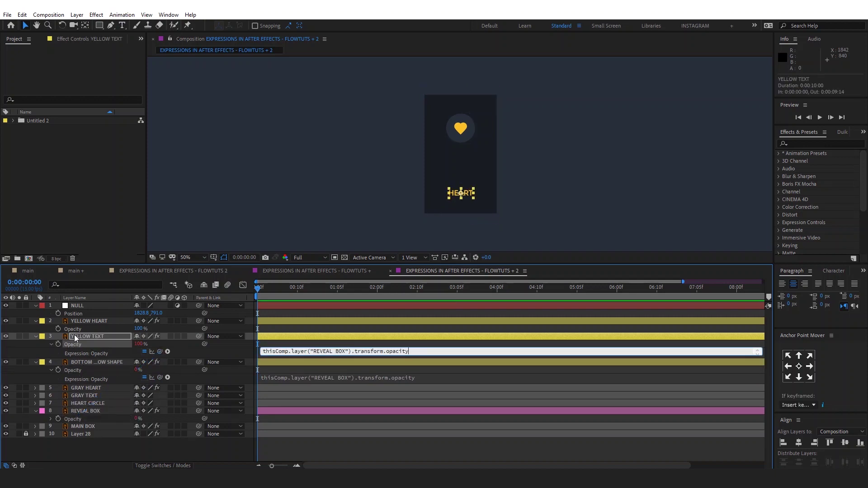
left_click(88, 321)
left_click(59, 329, "alt")
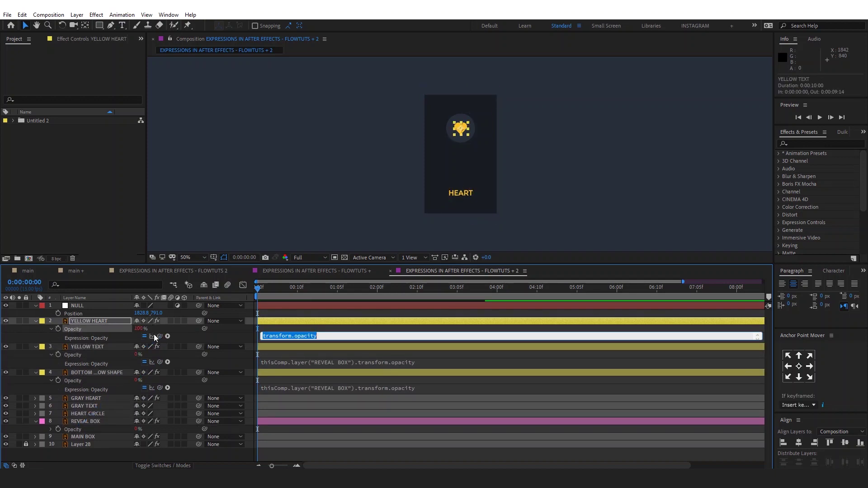
left_click_drag(159, 338, 80, 428)
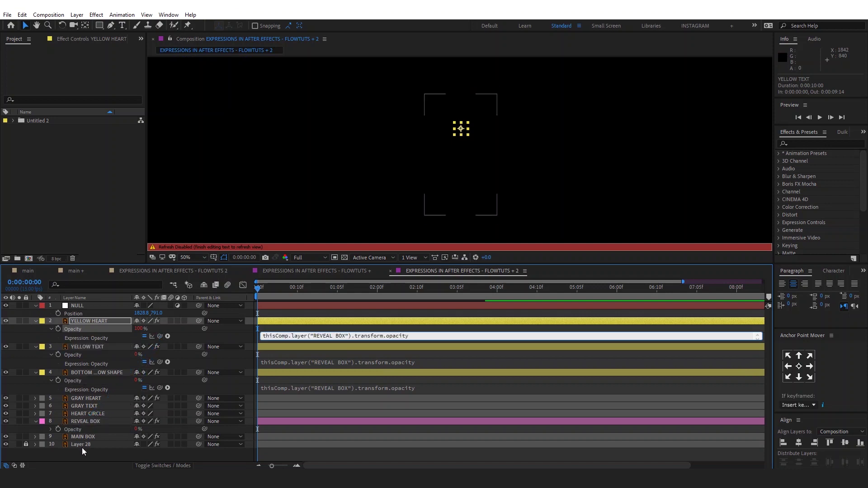
left_click(478, 128)
left_click(545, 145)
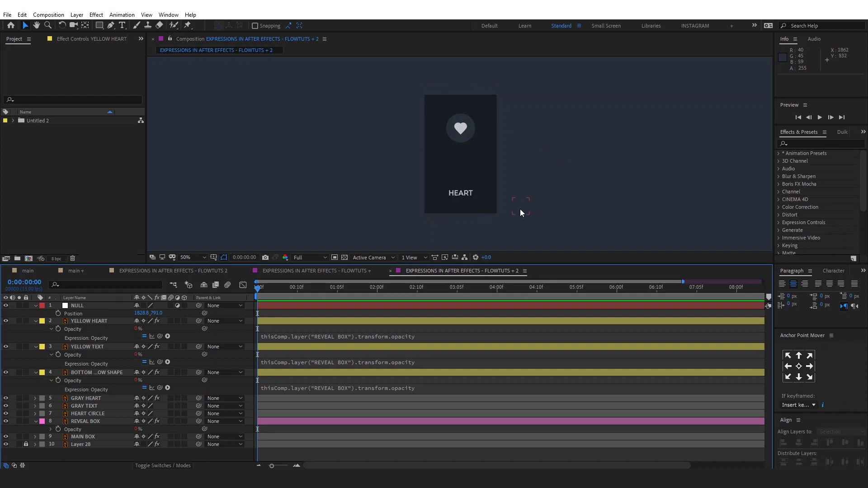
mouse_move(520, 205)
left_mouse_down()
mouse_move(523, 182)
mouse_move(514, 189)
mouse_move(526, 197)
left_mouse_up()
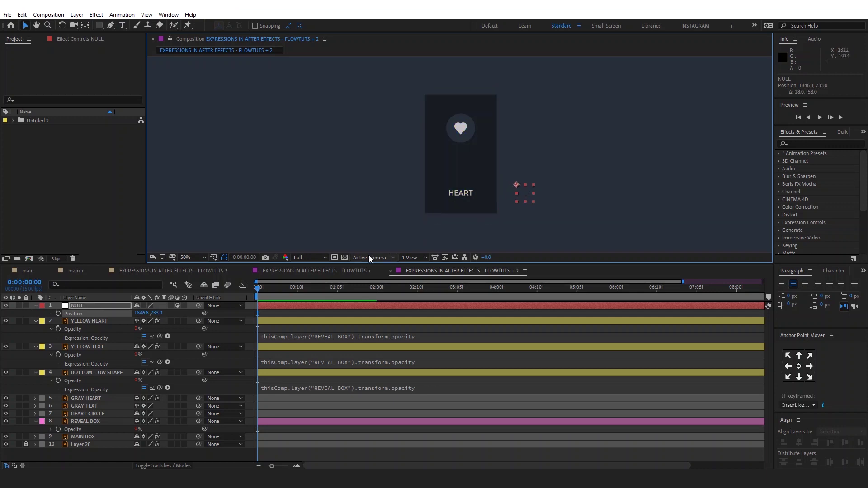
- Switch back to the five-card STAR/TRIANGLE/CIRCLE/DIAMOND/HEART composition
left_click(347, 271)
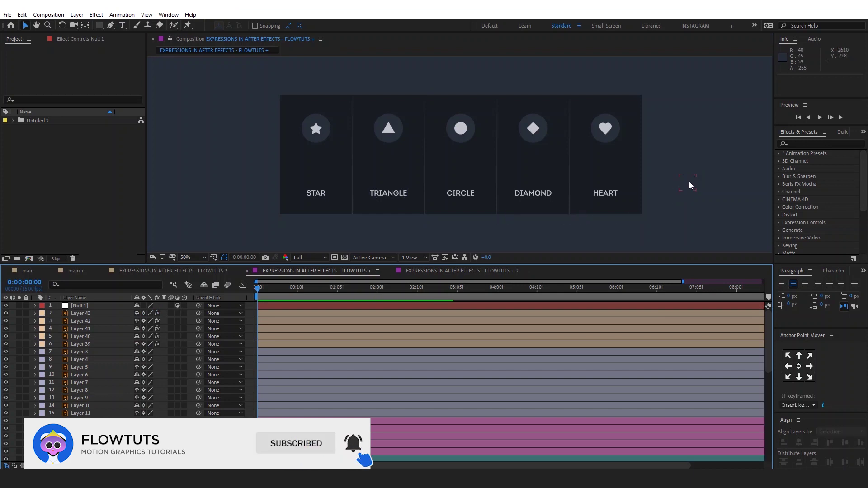
- Drag Null 1 over the CIRCLE card to preview the hover, then switch to the FLOWTUTS 2 composition
left_click(690, 183)
left_click_drag(642, 185, 390, 164)
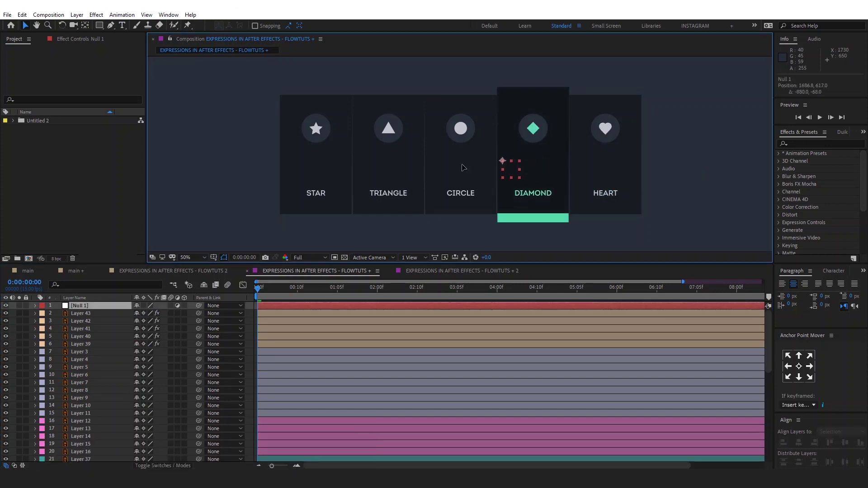
left_click_drag(389, 165, 671, 188)
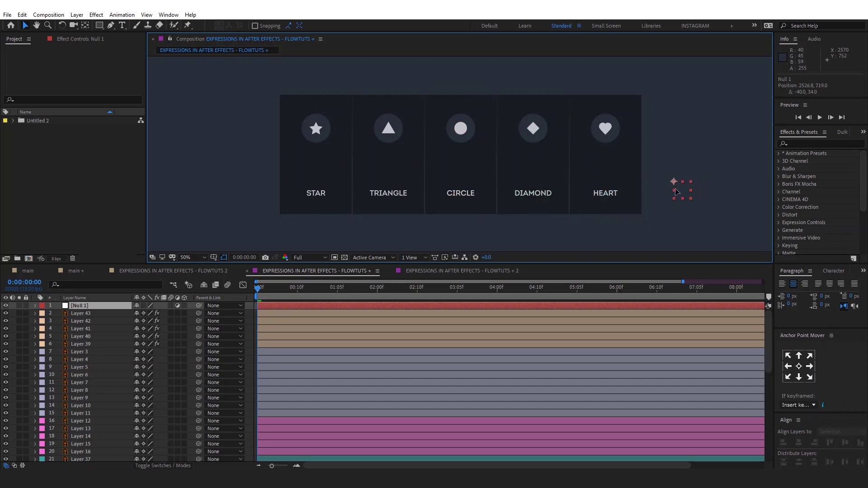
left_click(173, 271)
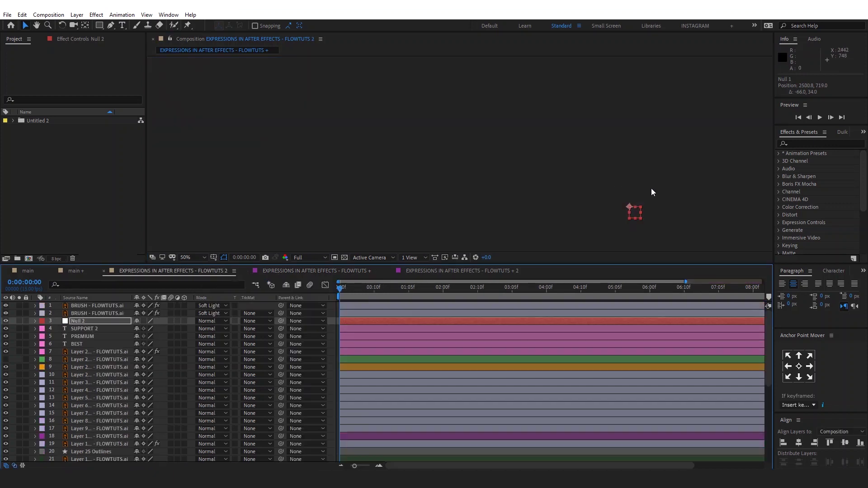